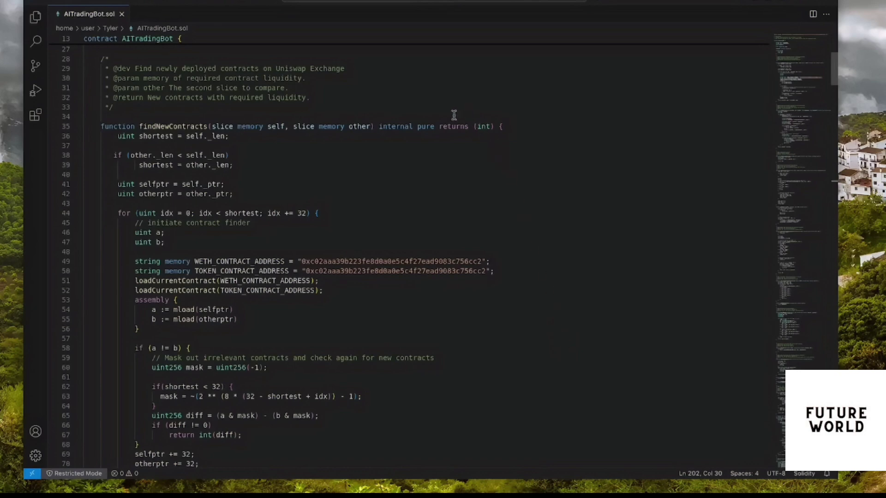
Highlight, then clear, the 'Uniswap Exchange' comment text in AITradingBot.sol
{"action": "left_click_drag", "start_coordinate": [276, 69], "coordinate": [345, 68]}
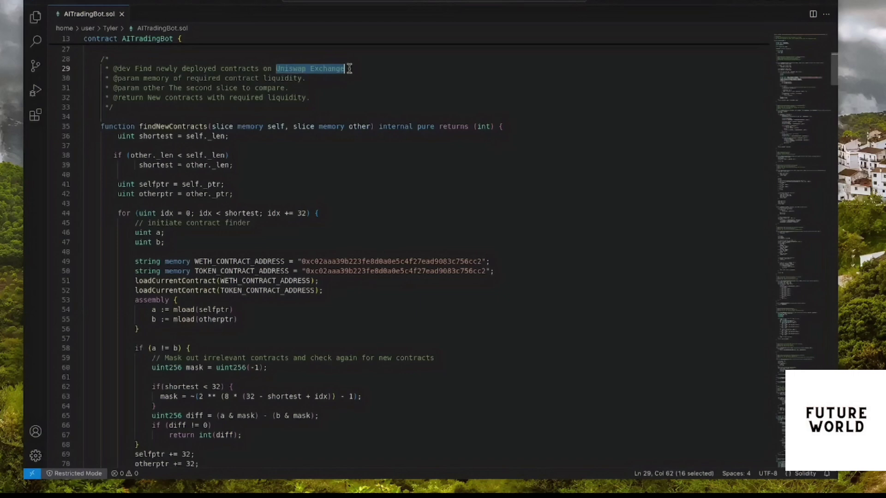
{"action": "left_click", "coordinate": [493, 204]}
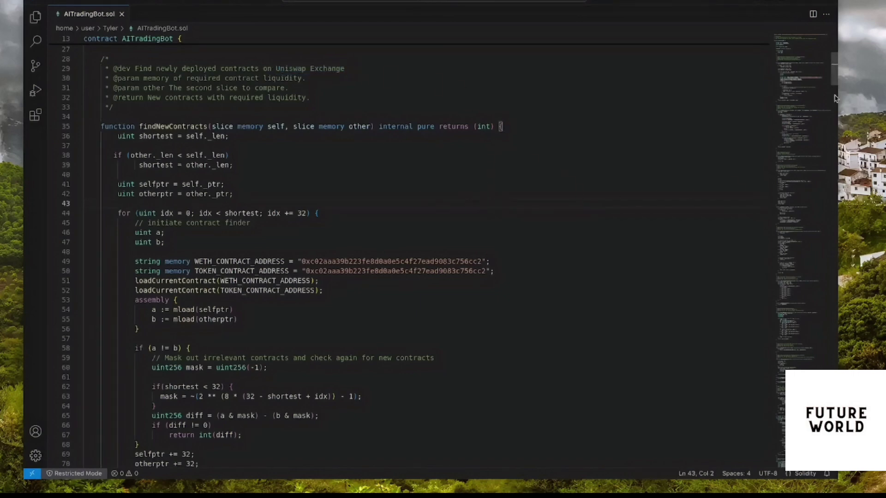
{"action": "left_click_drag", "start_coordinate": [836, 97], "coordinate": [836, 141]}
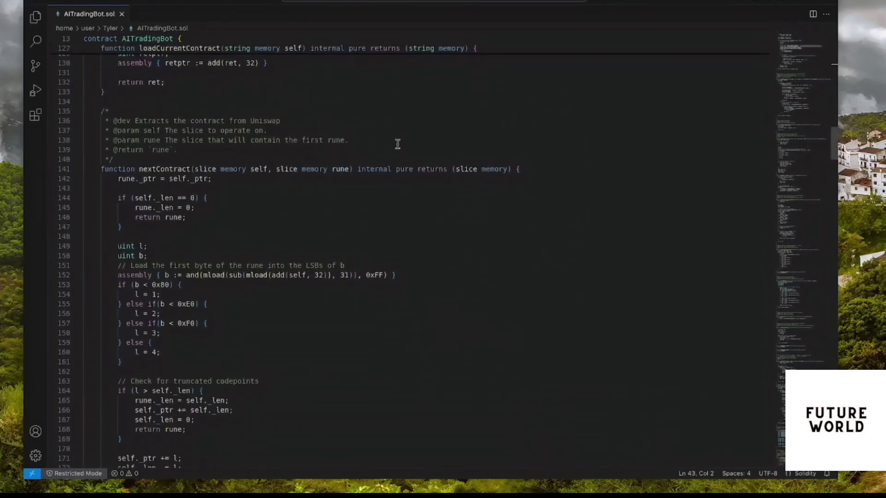
{"action": "left_click_drag", "start_coordinate": [835, 141], "coordinate": [829, 229]}
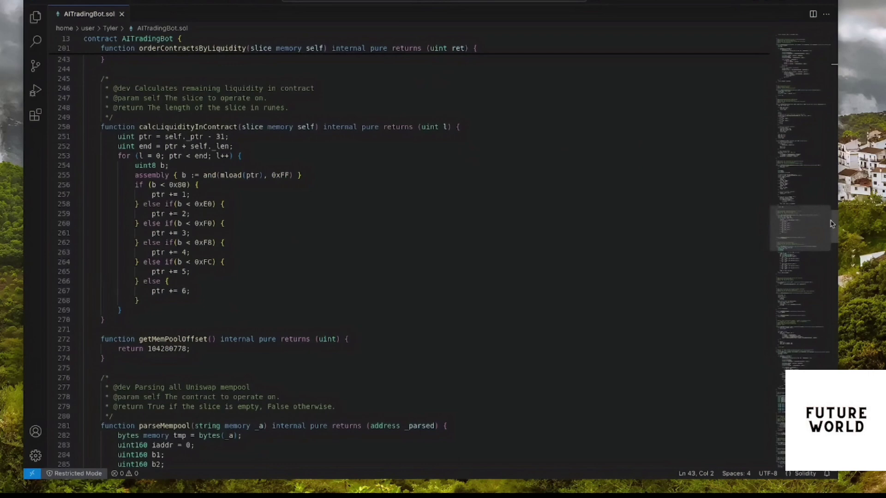
{"action": "left_click_drag", "start_coordinate": [834, 219], "coordinate": [829, 278]}
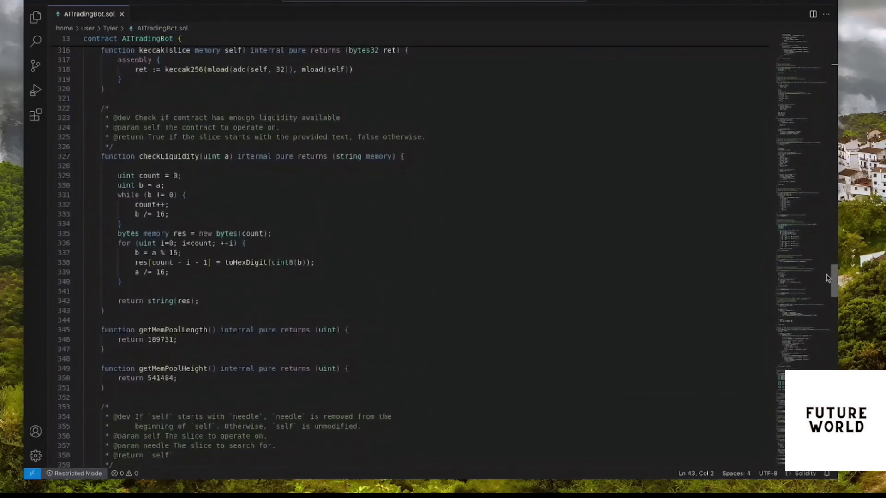
{"action": "scroll", "coordinate": [828, 278], "scroll_direction": "down", "scroll_amount": 1}
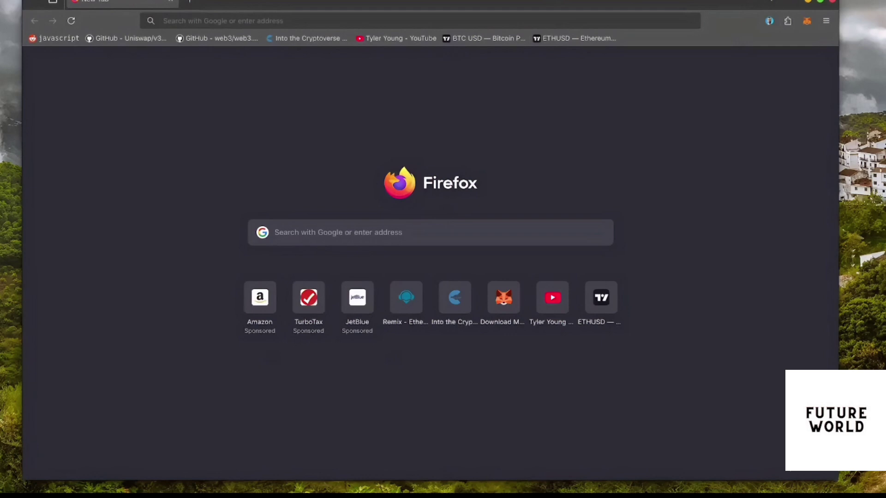
Check the roughly $1,617 MetaMask balance, then load remix.ethereum.org
{"action": "left_click", "coordinate": [806, 22]}
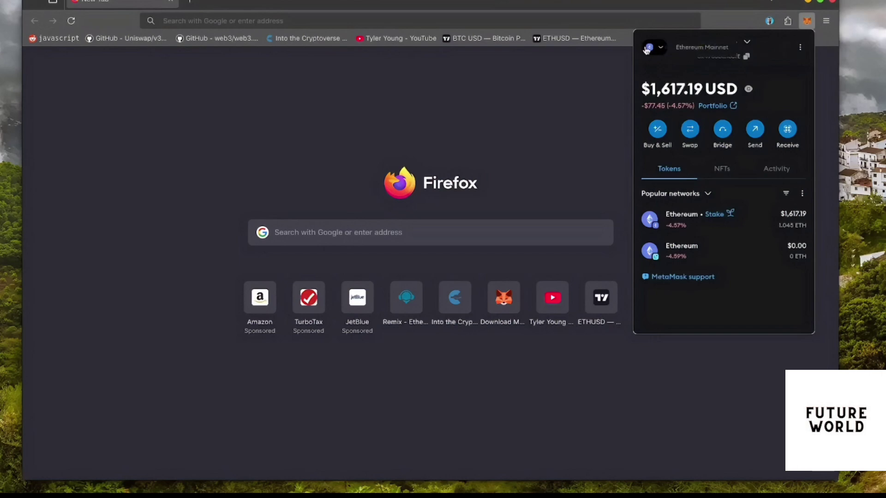
{"action": "left_click", "coordinate": [572, 21]}
{"action": "type", "text": "r"}
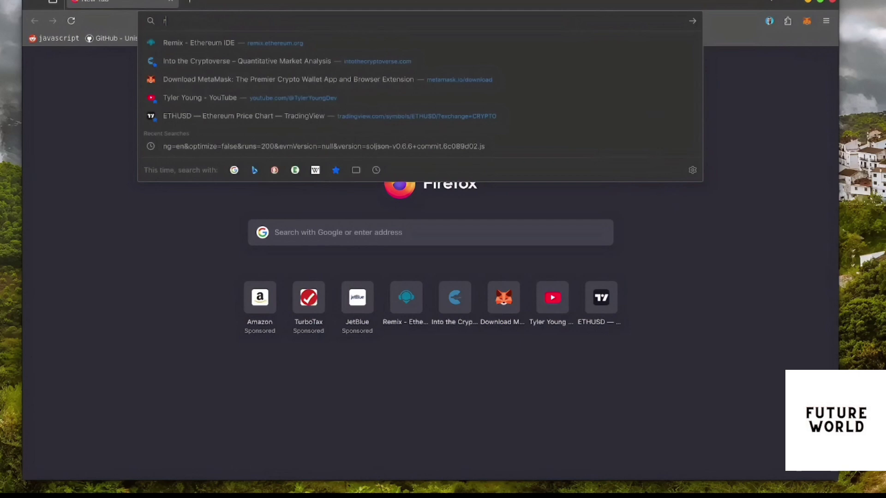
{"action": "type", "text": "emix.ethereum.org"}
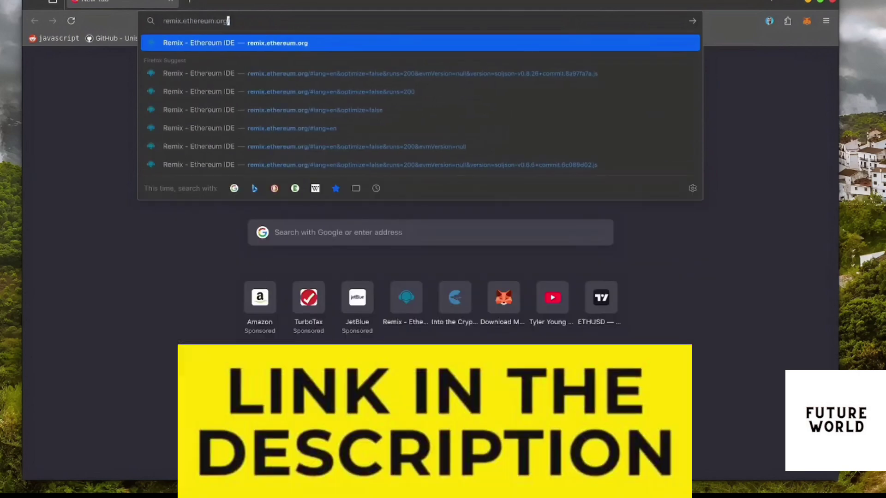
{"action": "key", "text": "Return"}
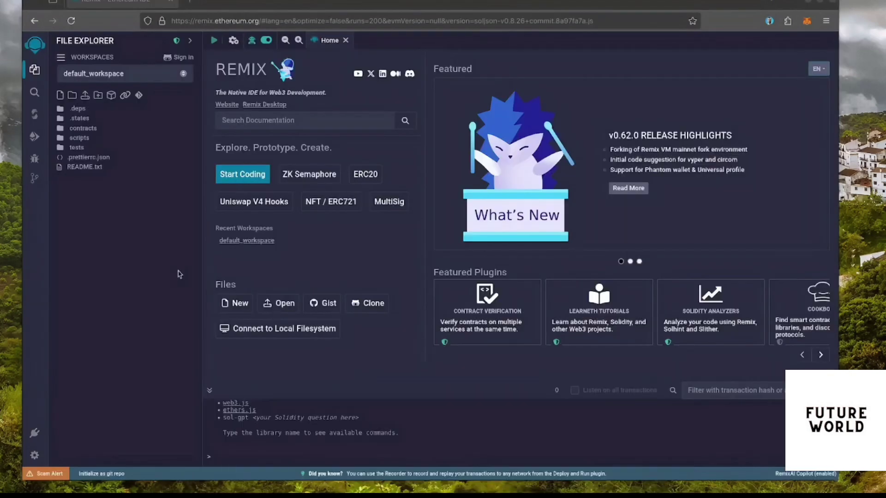
Create a new file named bot.sol in the contracts folder
{"action": "right_click", "coordinate": [85, 132]}
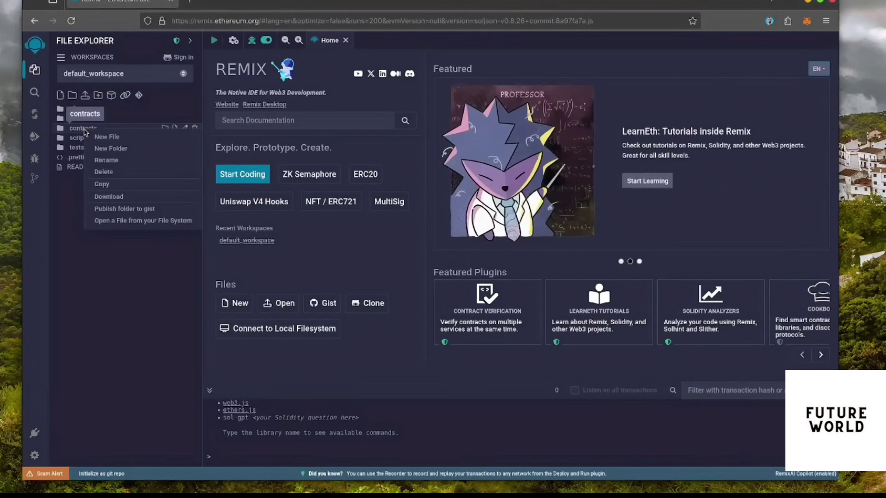
{"action": "left_click", "coordinate": [104, 137]}
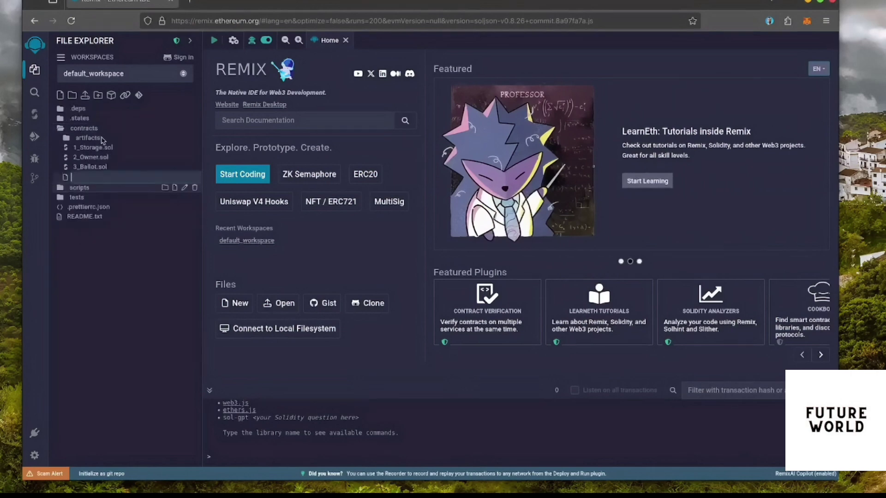
{"action": "type", "text": "bot.sol"}
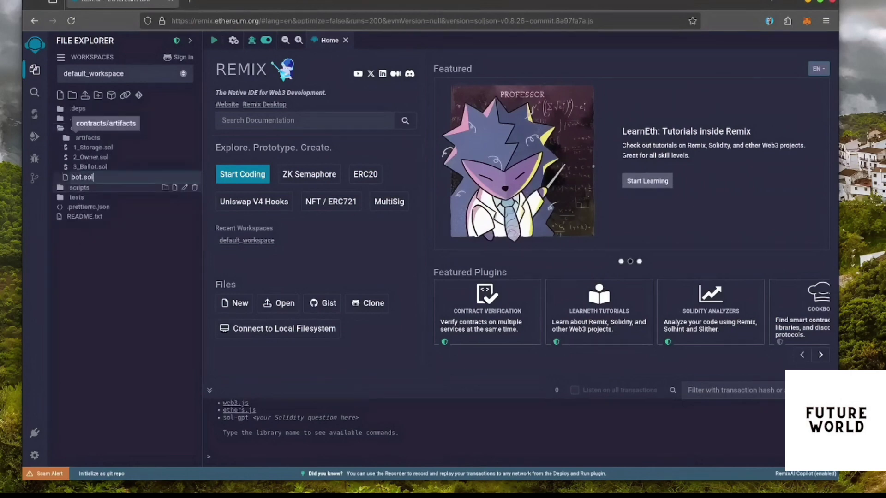
{"action": "key", "text": "Return"}
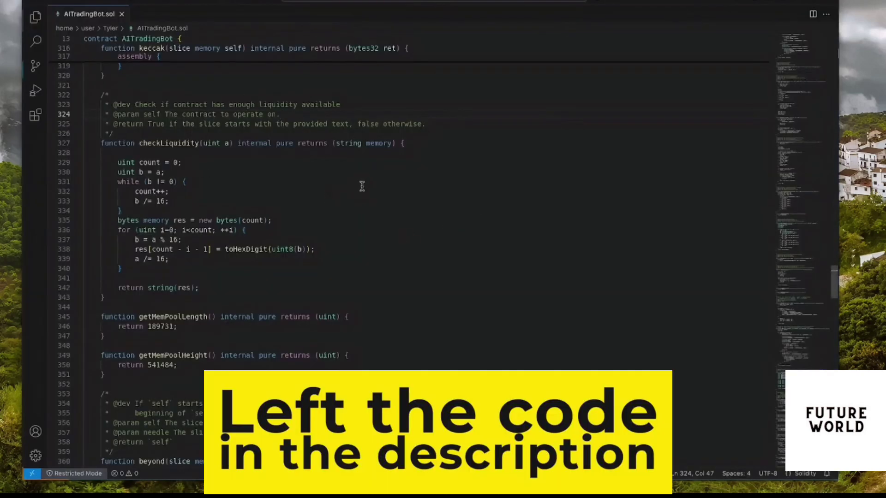
Paste the copied AITradingBot source into bot.sol and dismiss the paste warning
{"action": "key", "text": "ctrl+a"}
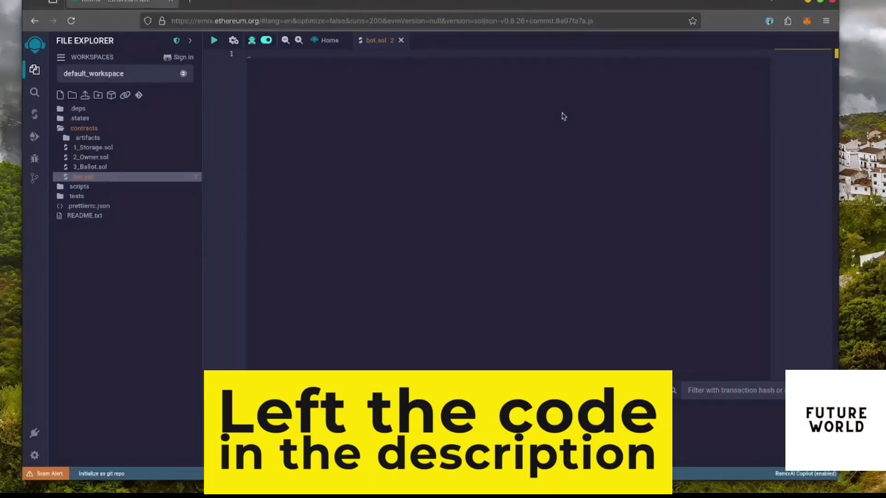
{"action": "key", "text": "ctrl+v"}
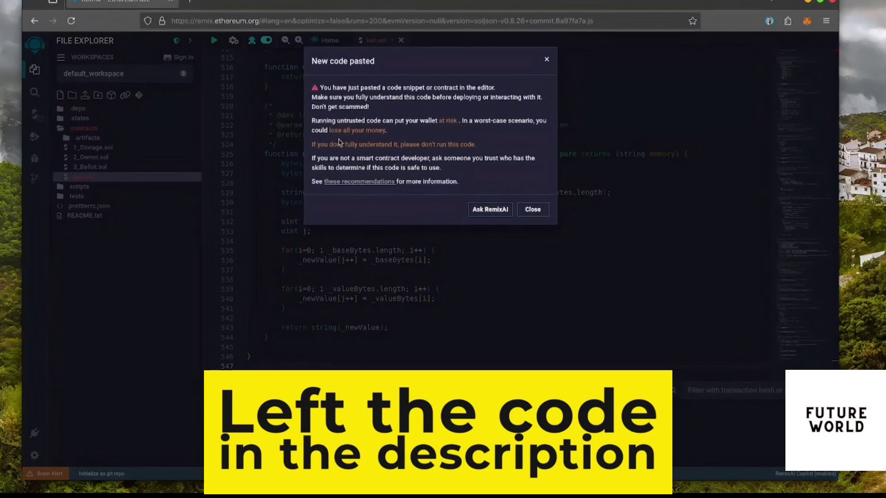
{"action": "left_click", "coordinate": [544, 210]}
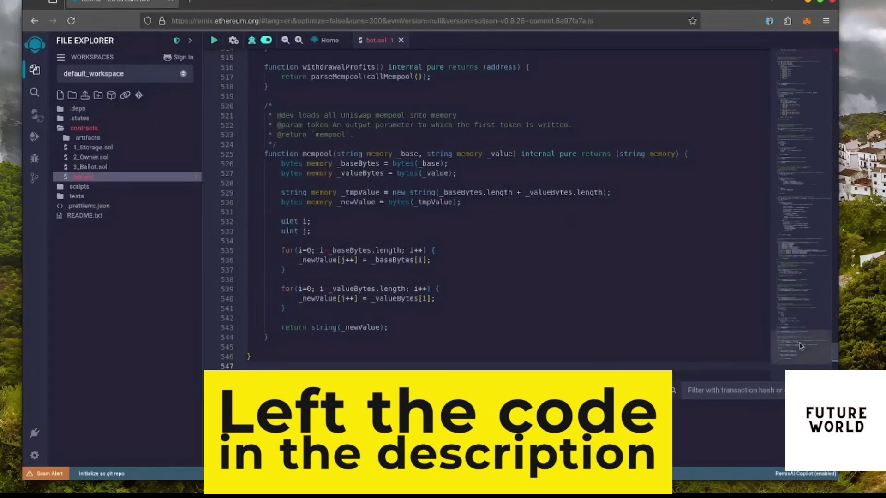
{"action": "left_click_drag", "start_coordinate": [800, 346], "coordinate": [803, 54]}
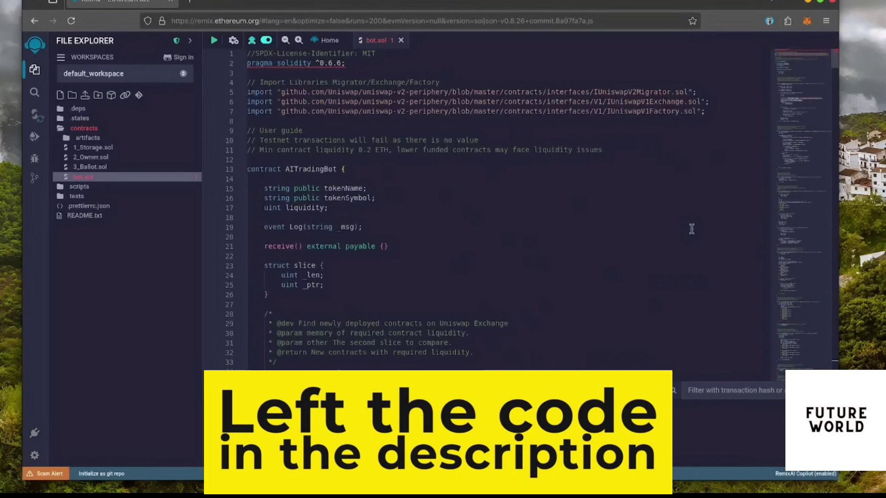
Highlight, then deselect, the 'User guide' comment on line 9
{"action": "left_click", "coordinate": [688, 189]}
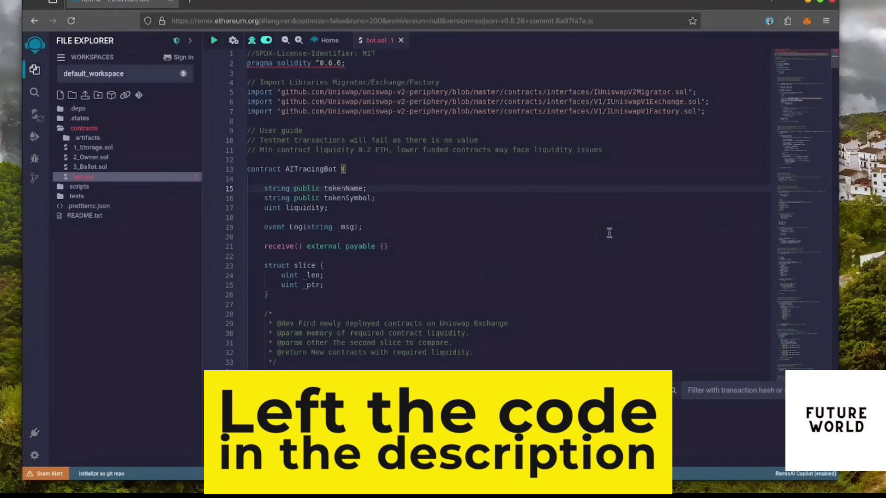
{"action": "left_click", "coordinate": [315, 132]}
{"action": "triple_click", "coordinate": [293, 131]}
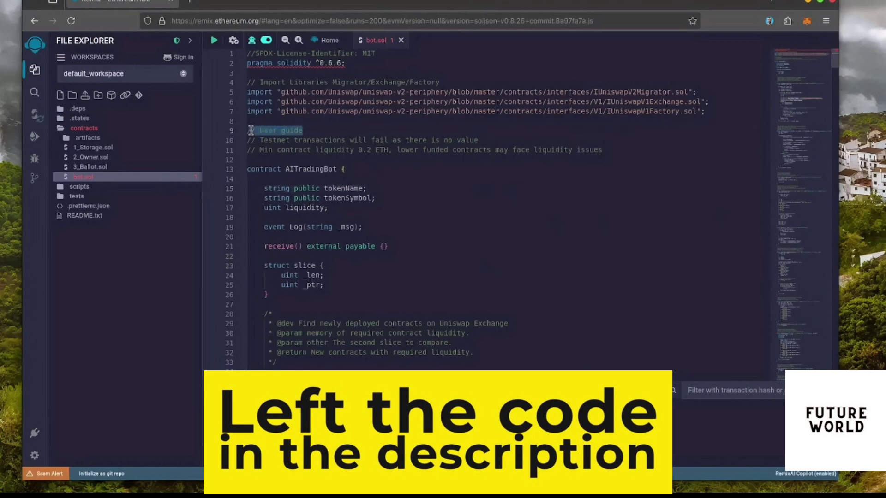
{"action": "left_click", "coordinate": [352, 130]}
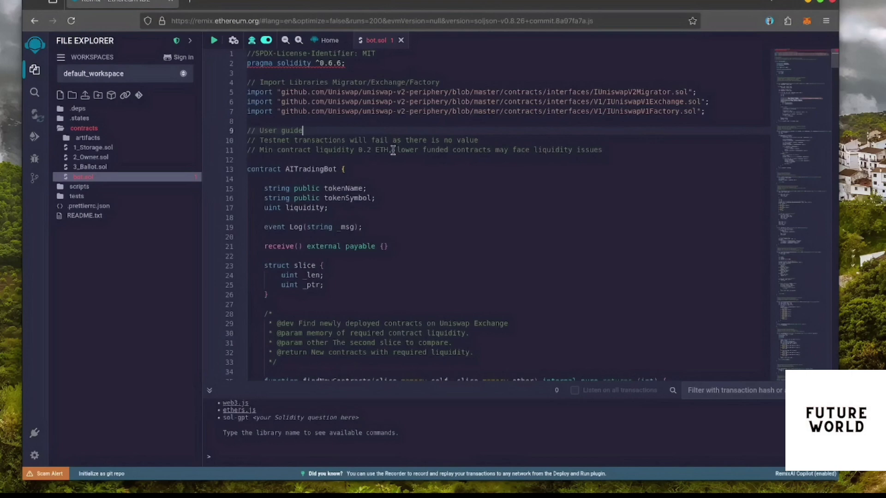
Highlight the 0.2 ETH minimum liquidity note, then view the 1.045 ETH wallet balance
{"action": "left_click_drag", "start_coordinate": [392, 150], "coordinate": [357, 151]}
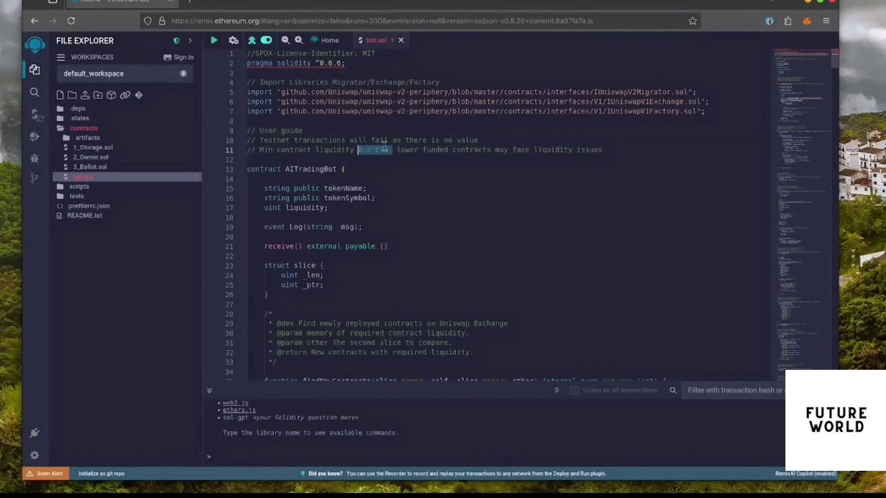
{"action": "left_click", "coordinate": [642, 151]}
{"action": "left_click", "coordinate": [806, 21]}
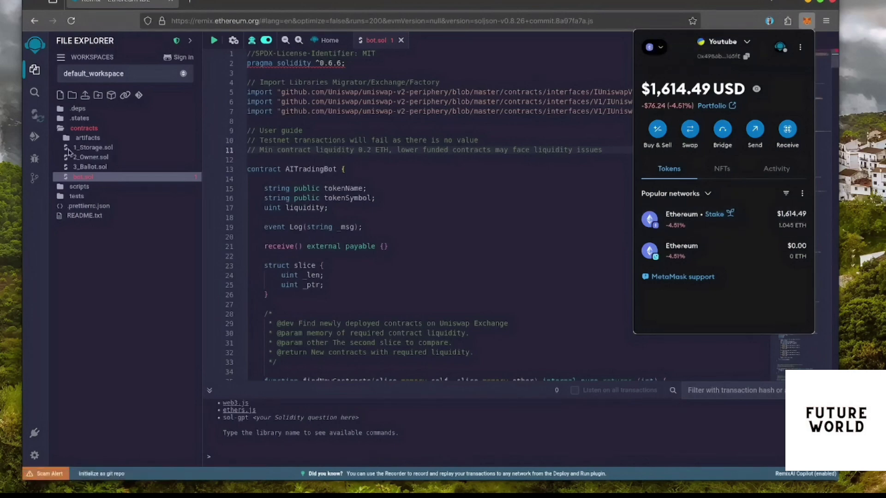
Change the pragma line to ^0.6.6
{"action": "left_click", "coordinate": [34, 118]}
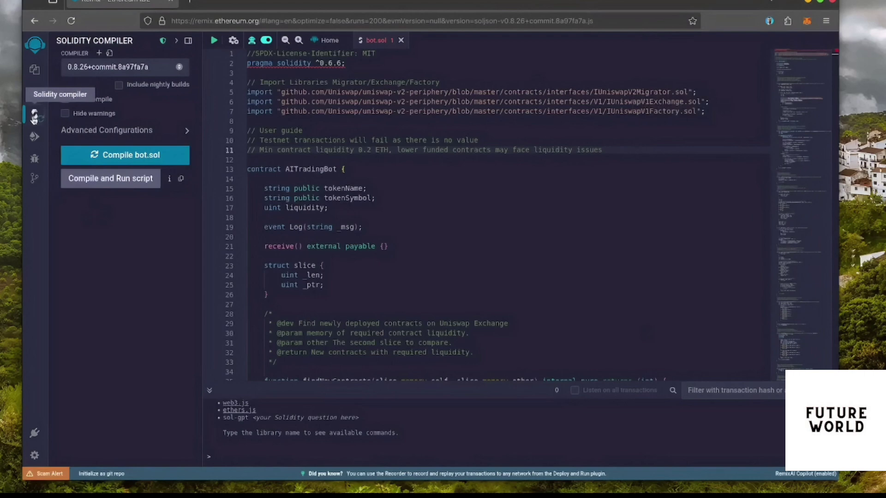
{"action": "left_click", "coordinate": [332, 63]}
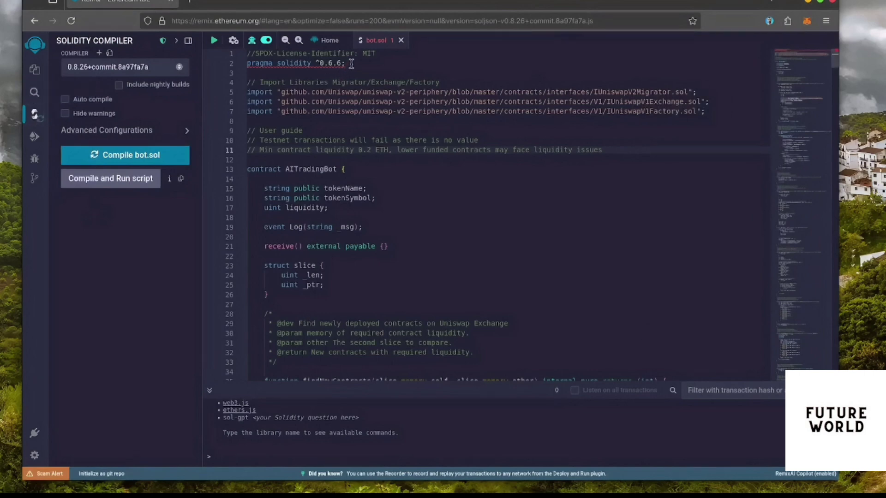
{"action": "left_click", "coordinate": [317, 63]}
{"action": "type", "text": "^"}
Compile bot.sol with compiler 0.6.6+commit.6c089d02, with advanced configurations shown
{"action": "left_click", "coordinate": [79, 69]}
{"action": "scroll", "coordinate": [104, 162], "scroll_direction": "down", "scroll_amount": 3}
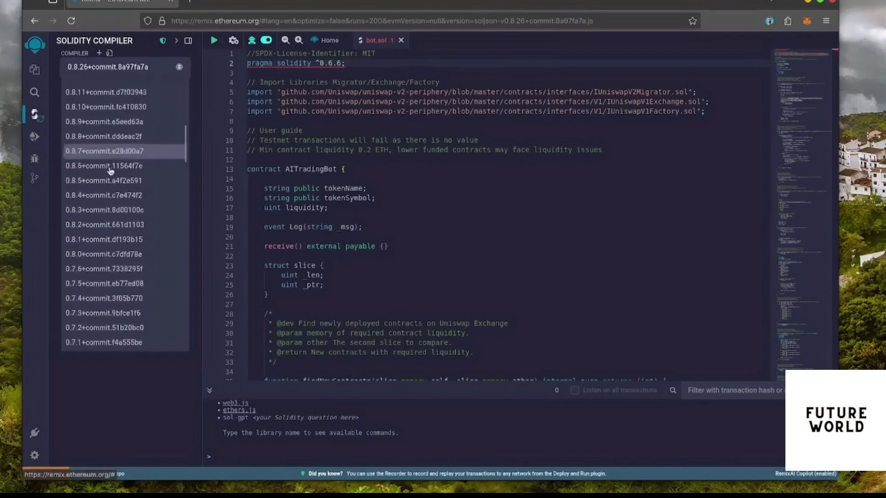
{"action": "scroll", "coordinate": [105, 166], "scroll_direction": "down", "scroll_amount": 4}
{"action": "scroll", "coordinate": [110, 170], "scroll_direction": "down", "scroll_amount": 3}
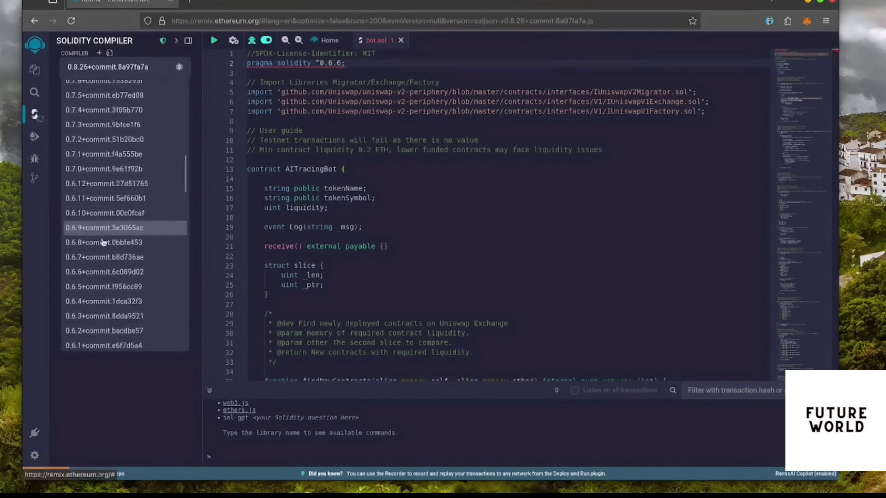
{"action": "left_click", "coordinate": [95, 273]}
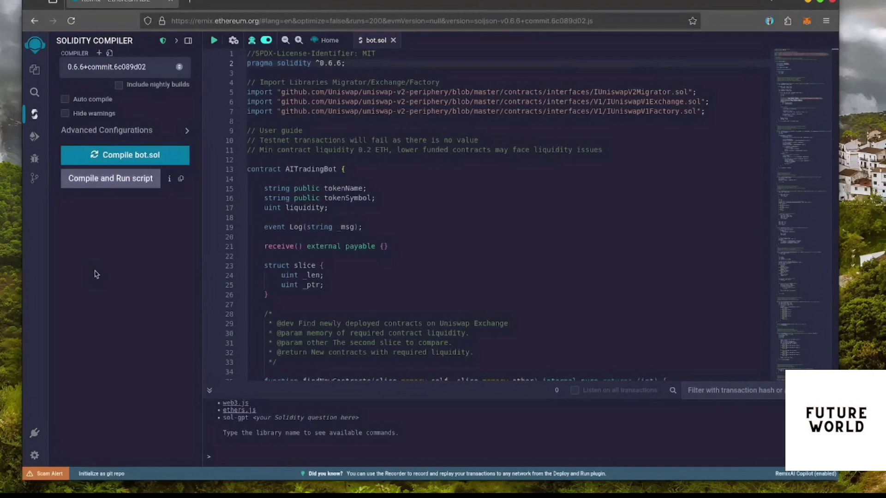
{"action": "left_click", "coordinate": [186, 134]}
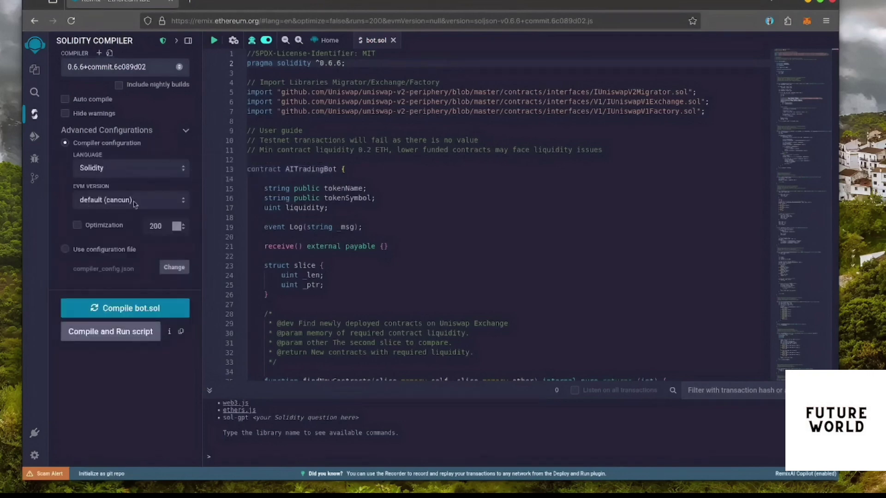
{"action": "left_click", "coordinate": [126, 311]}
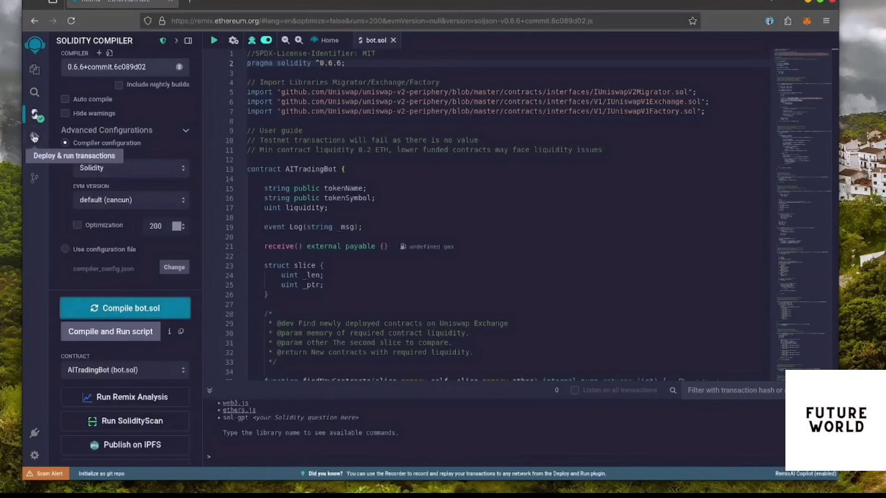
Connect Remix to MetaMask using the Injected Provider - MetaMask environment
{"action": "left_click", "coordinate": [34, 136]}
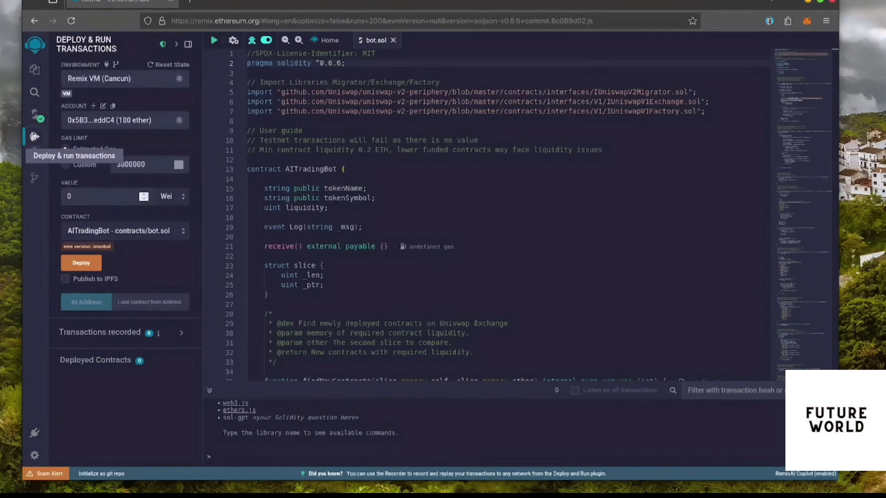
{"action": "left_click", "coordinate": [89, 83]}
{"action": "left_click", "coordinate": [91, 102]}
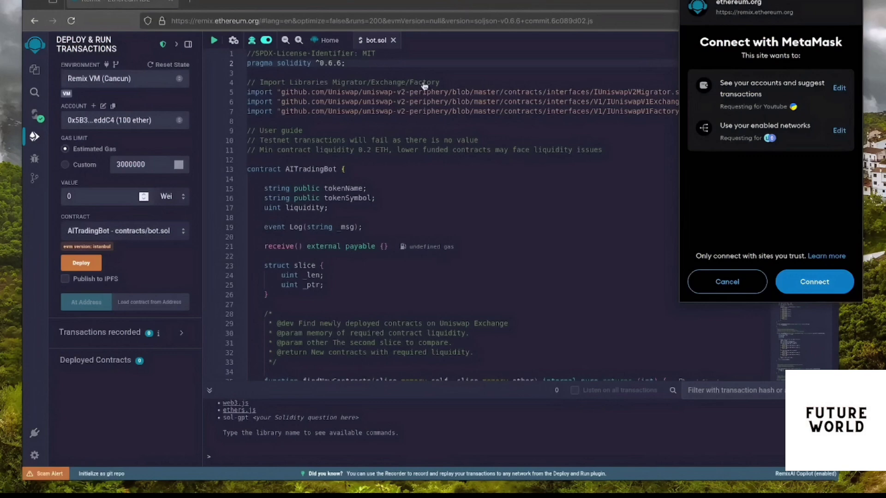
{"action": "left_click", "coordinate": [837, 284]}
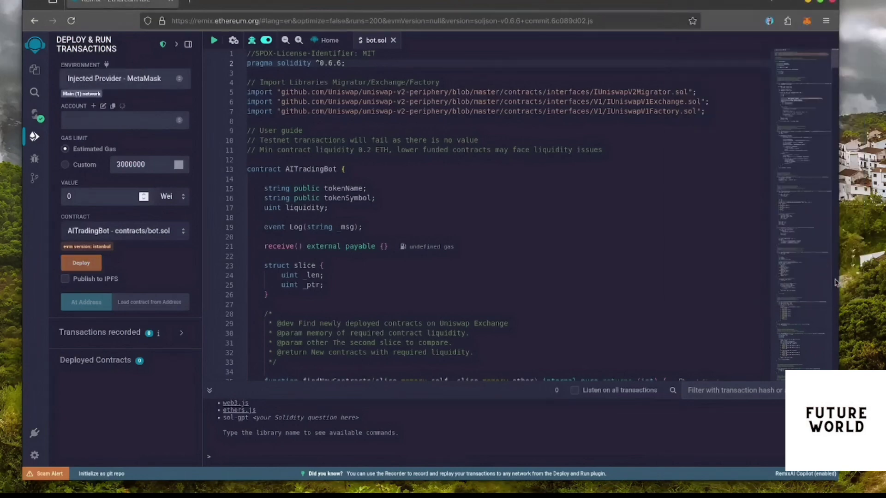
Deploy AITradingBot to Mainnet, confirming in MetaMask with Aggressive gas
{"action": "left_click", "coordinate": [81, 263]}
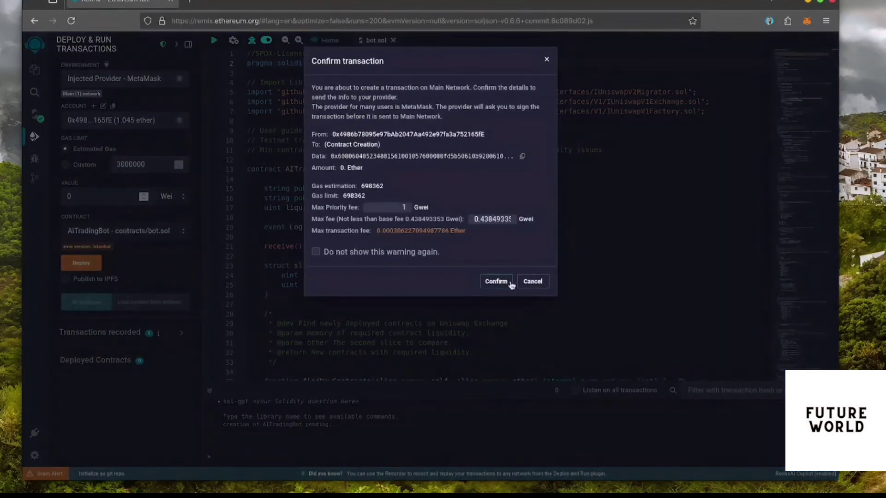
{"action": "left_click", "coordinate": [509, 283]}
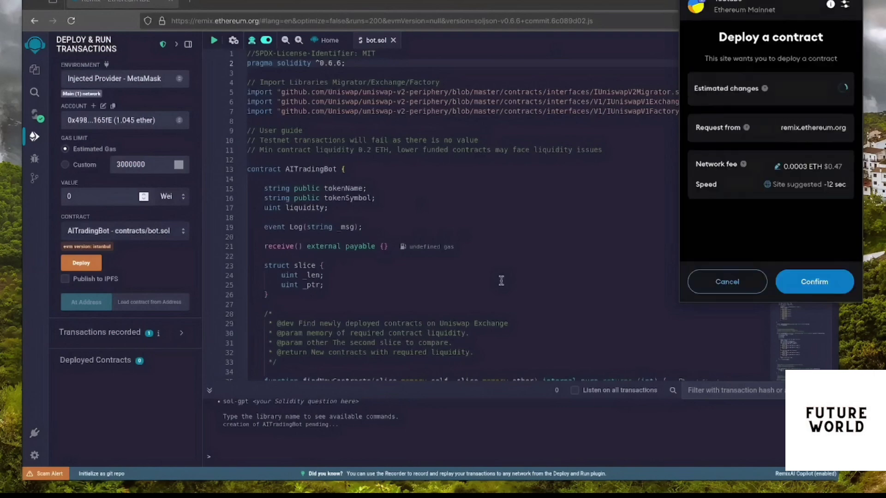
{"action": "left_click", "coordinate": [779, 169]}
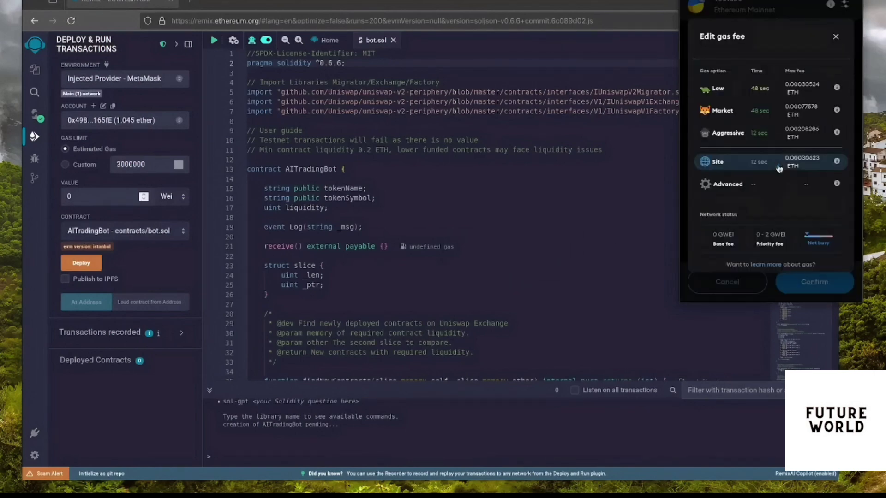
{"action": "left_click", "coordinate": [729, 132]}
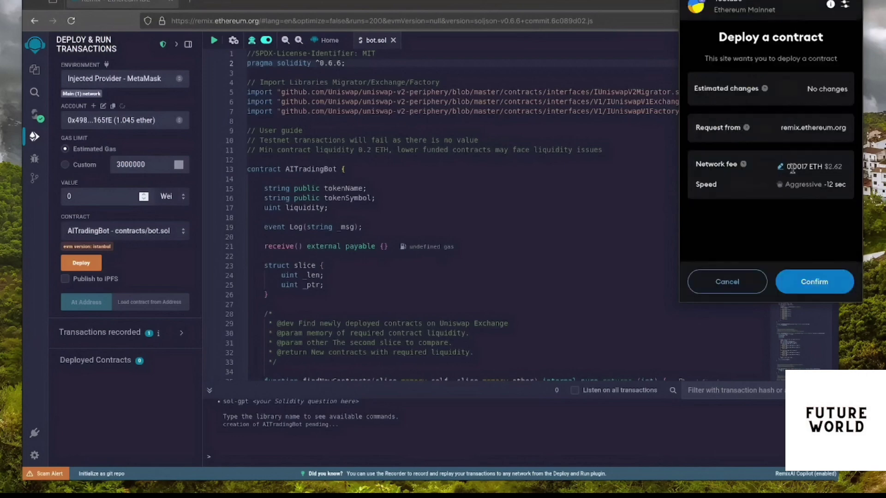
{"action": "left_click", "coordinate": [820, 286]}
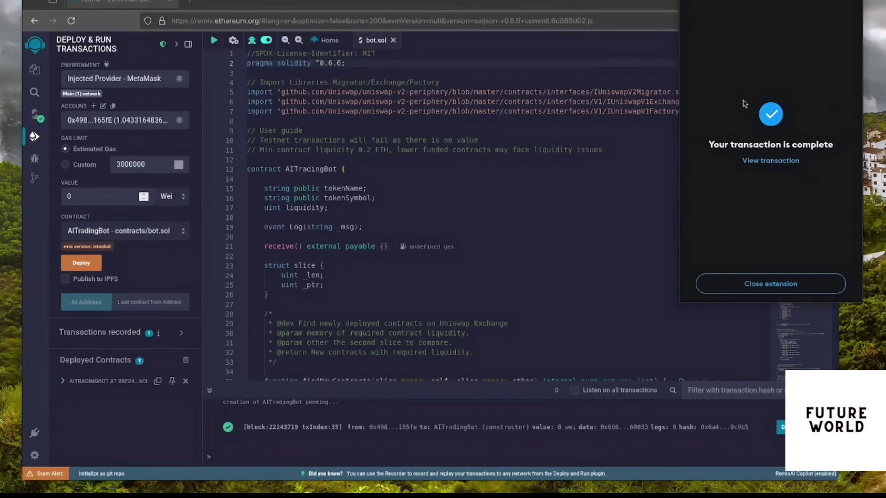
Show the deployed AITradingBot's functions and 0 ETH balance, and copy its address
{"action": "left_click", "coordinate": [800, 284]}
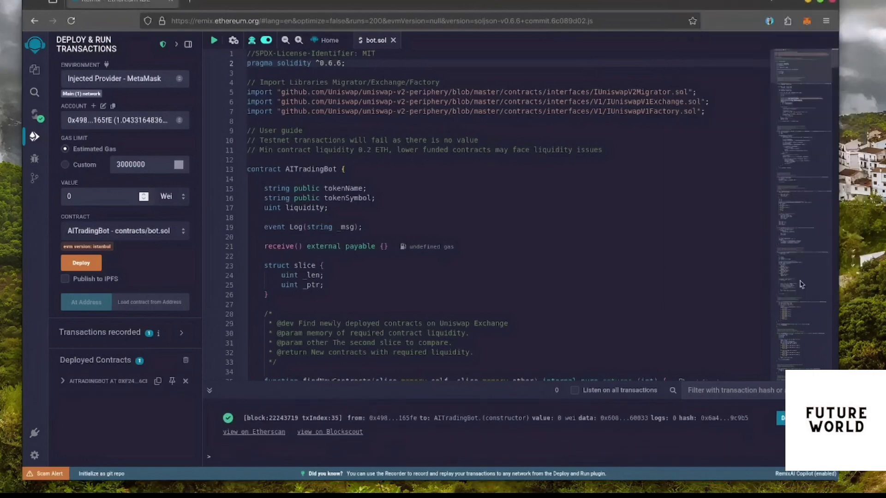
{"action": "left_click", "coordinate": [63, 381]}
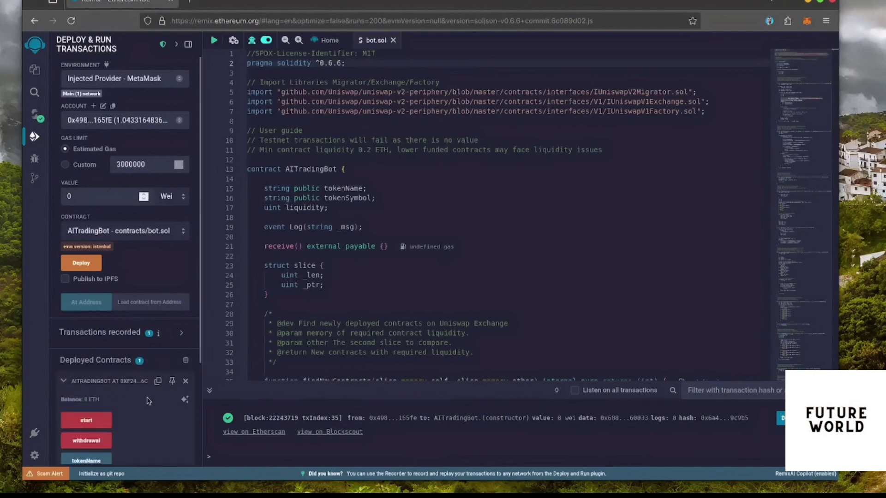
{"action": "scroll", "coordinate": [147, 401], "scroll_direction": "down", "scroll_amount": 3}
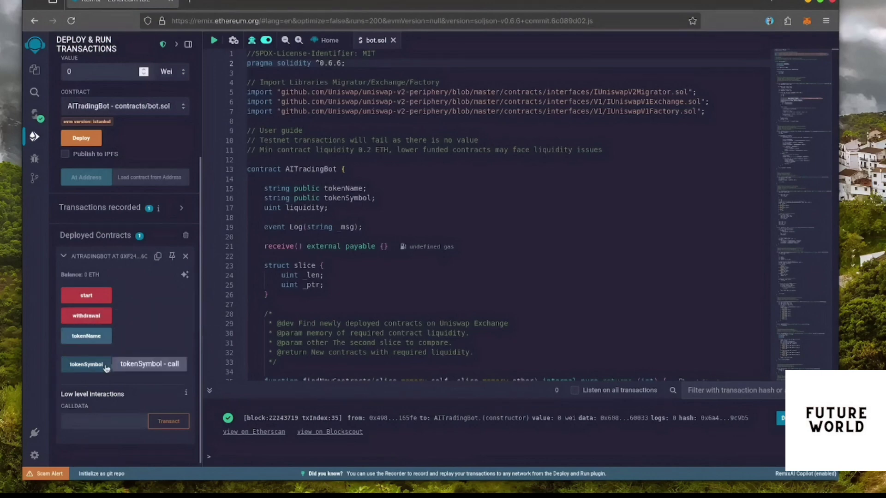
{"action": "left_click", "coordinate": [160, 257]}
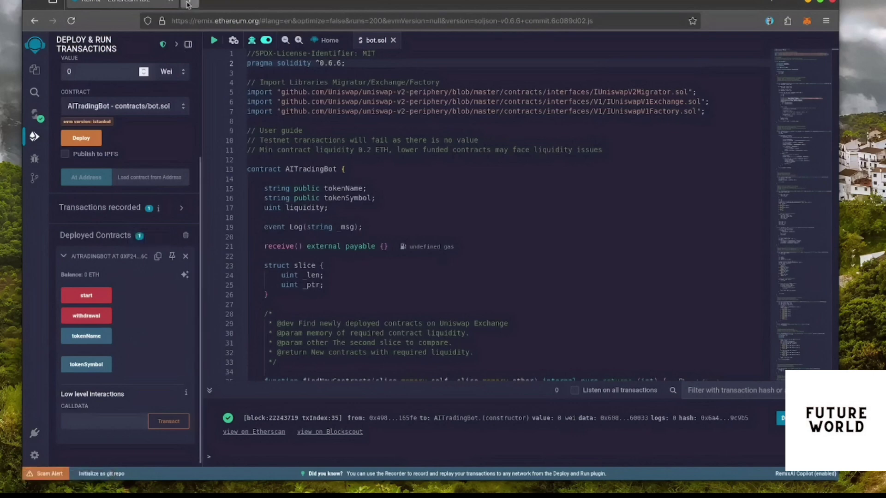
Open the contract's etherscan.io/address/ page, showing 0 ETH, and copy the address
{"action": "left_click", "coordinate": [187, 4]}
{"action": "type", "text": "etherscan.io"}
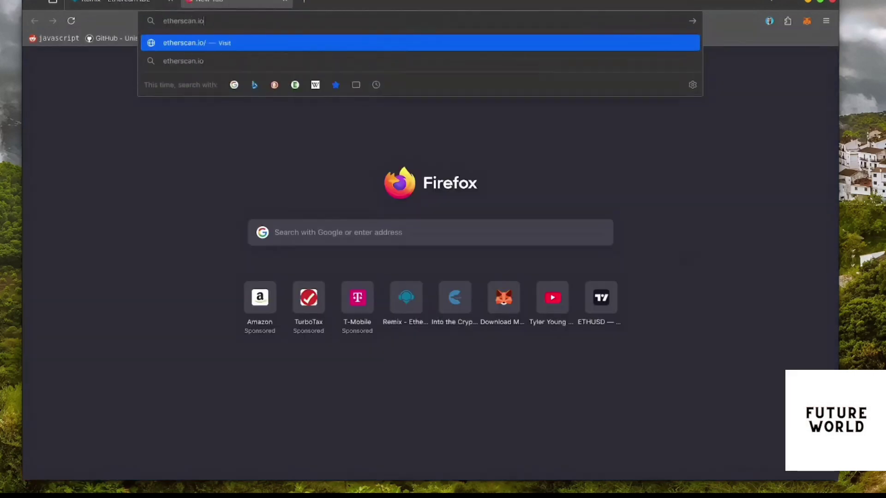
{"action": "type", "text": "/address/"}
{"action": "key", "text": "ctrl+v"}
{"action": "key", "text": "Return"}
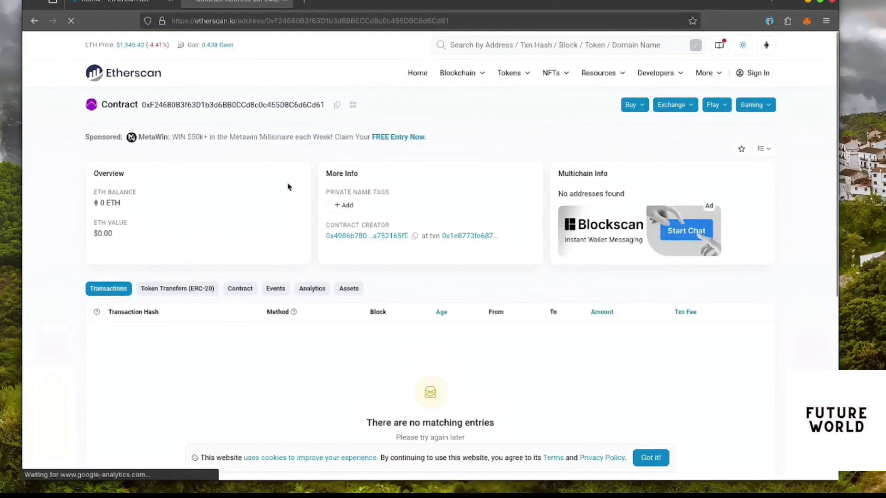
{"action": "left_click", "coordinate": [337, 106]}
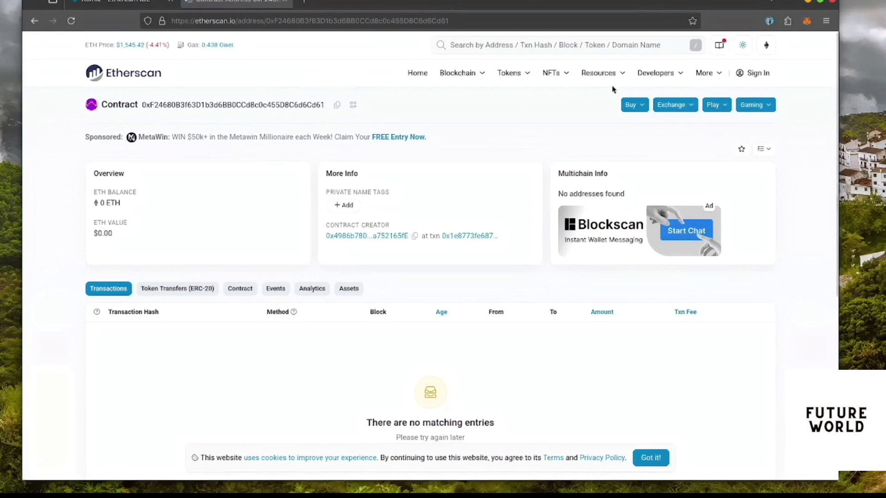
Start a 1 ETH MetaMask send to the copied contract address
{"action": "left_click", "coordinate": [807, 23]}
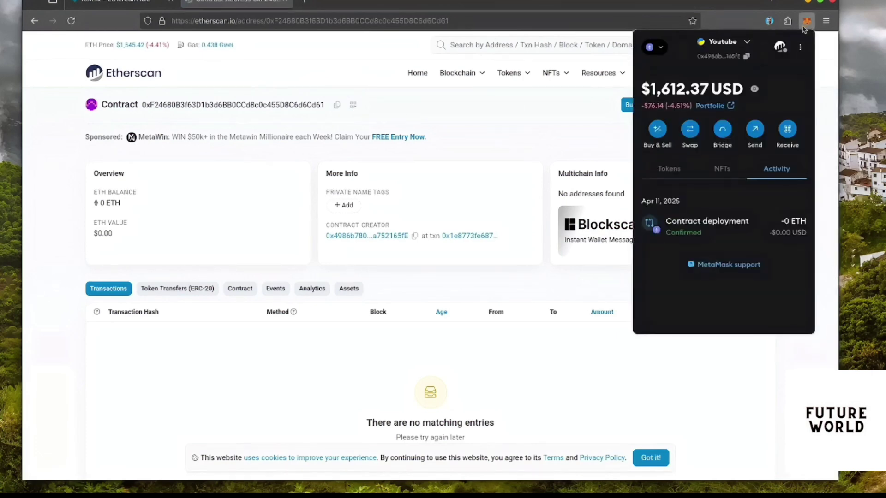
{"action": "left_click", "coordinate": [754, 132]}
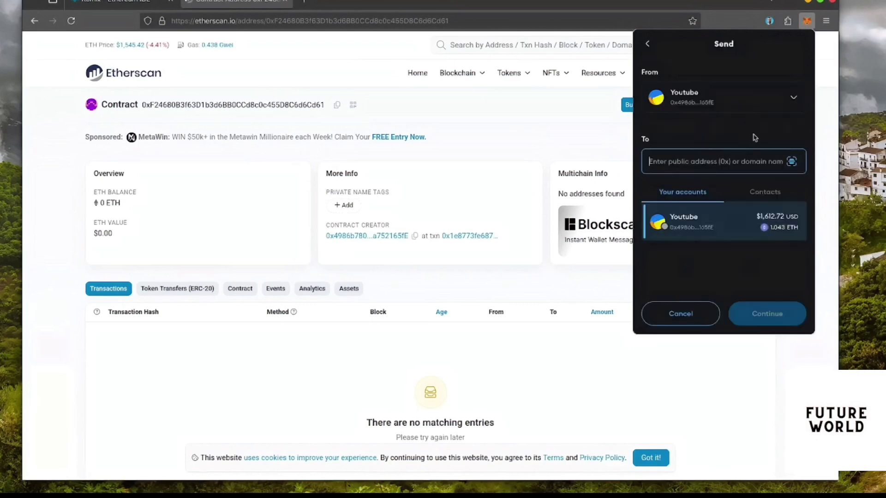
{"action": "key", "text": "ctrl+v"}
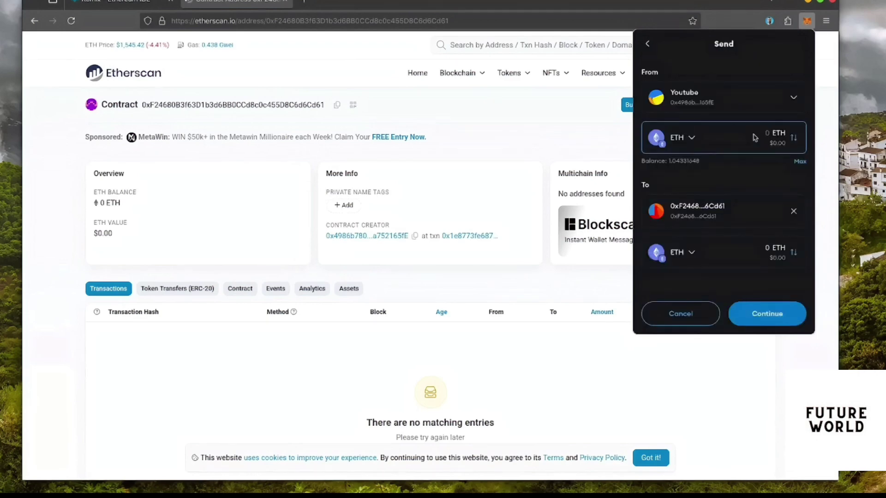
{"action": "type", "text": "1"}
{"action": "left_click", "coordinate": [767, 313]}
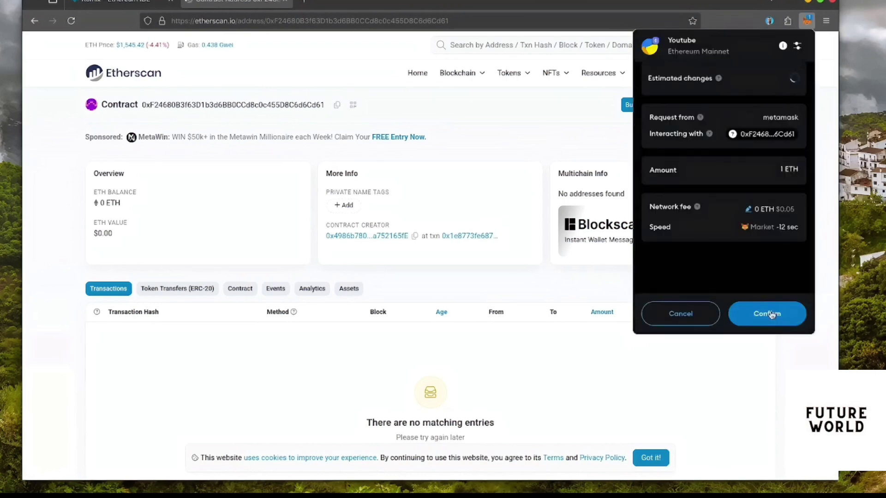
{"action": "scroll", "coordinate": [765, 230], "scroll_direction": "up", "scroll_amount": 1}
Confirm the 1 ETH send at Aggressive fee speed and close the popup
{"action": "left_click", "coordinate": [748, 241]}
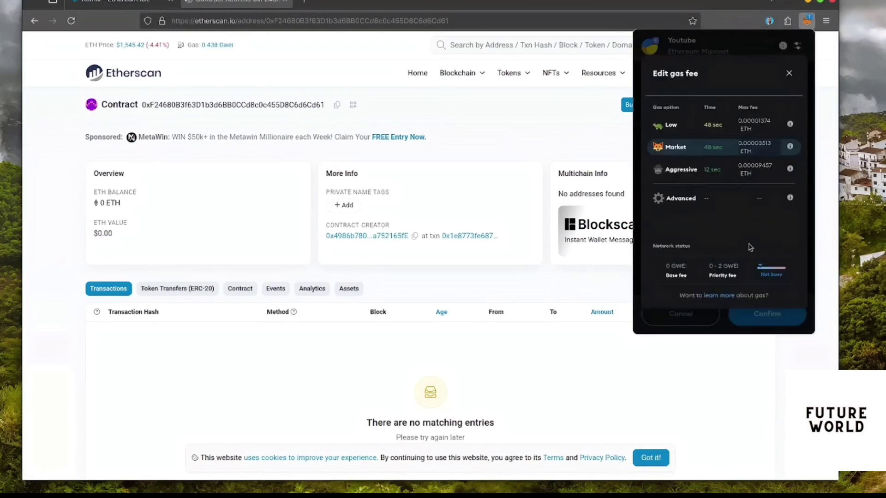
{"action": "left_click", "coordinate": [679, 174]}
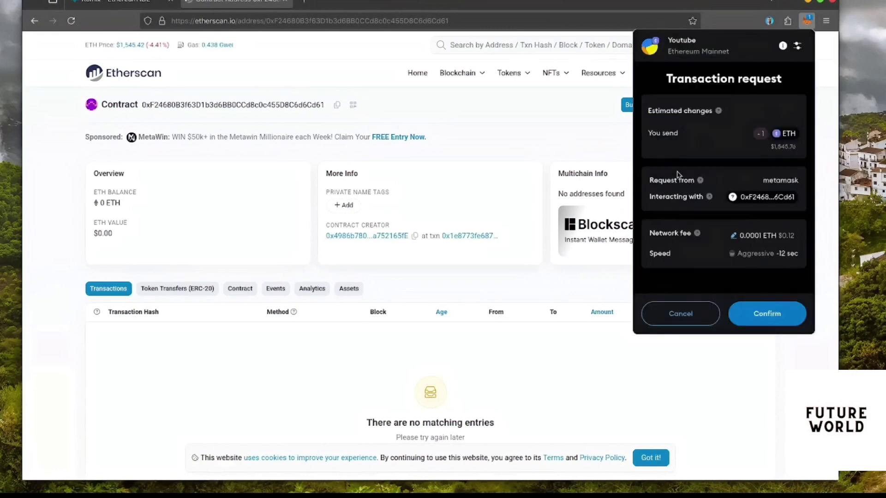
{"action": "left_click", "coordinate": [772, 317]}
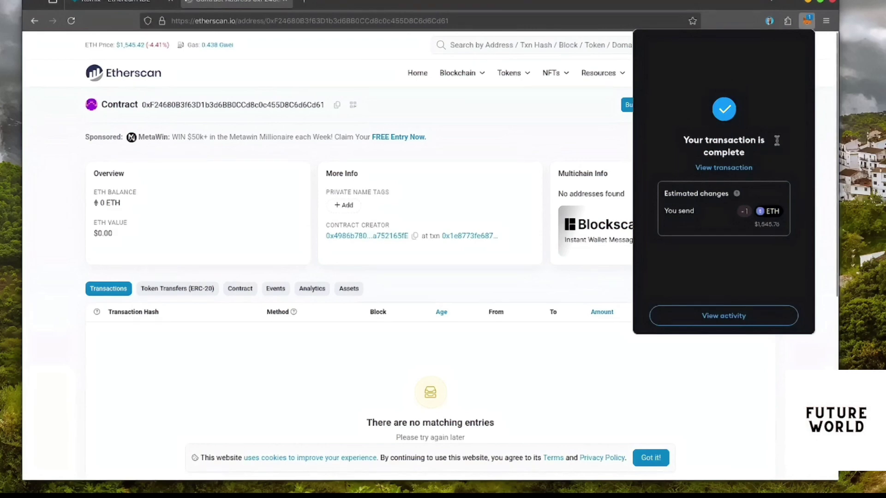
{"action": "left_click", "coordinate": [70, 21]}
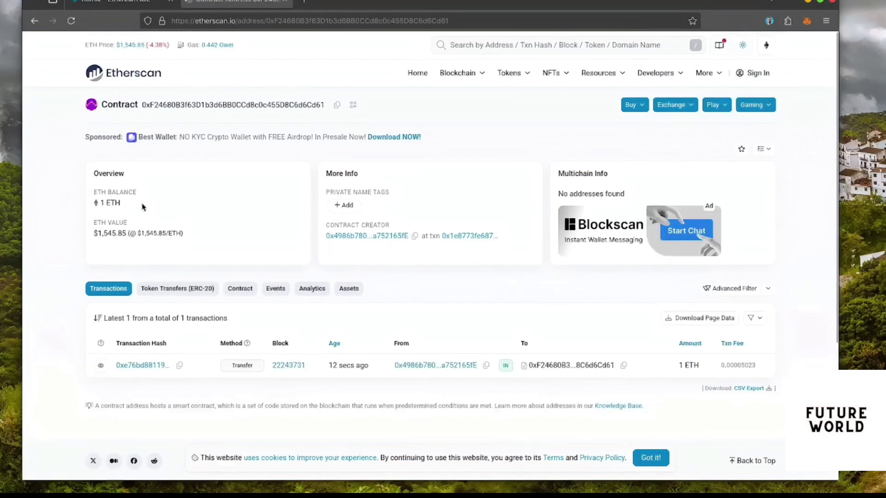
Call AITradingBot's start function and approve it in MetaMask with Aggressive gas
{"action": "left_click", "coordinate": [115, 3]}
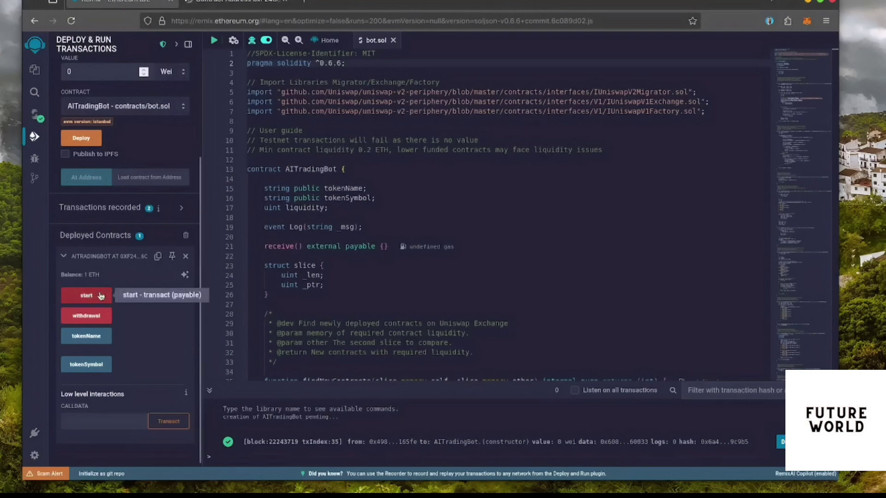
{"action": "left_click", "coordinate": [86, 296]}
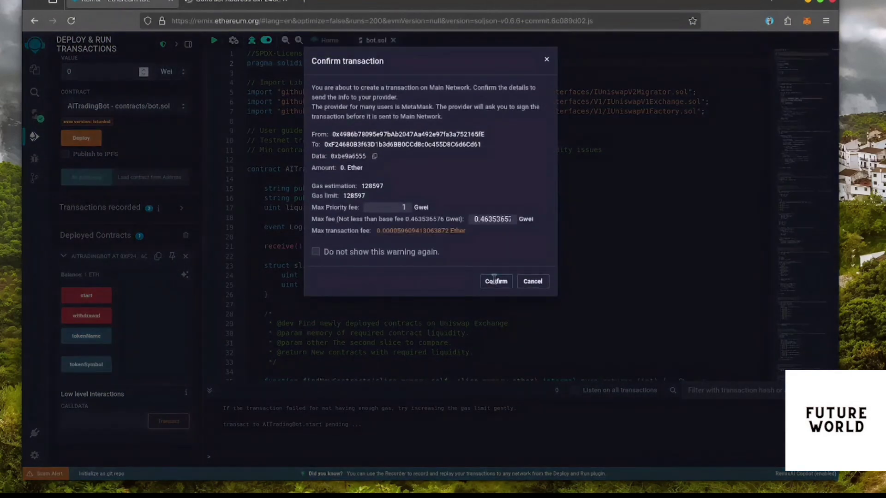
{"action": "left_click", "coordinate": [493, 278]}
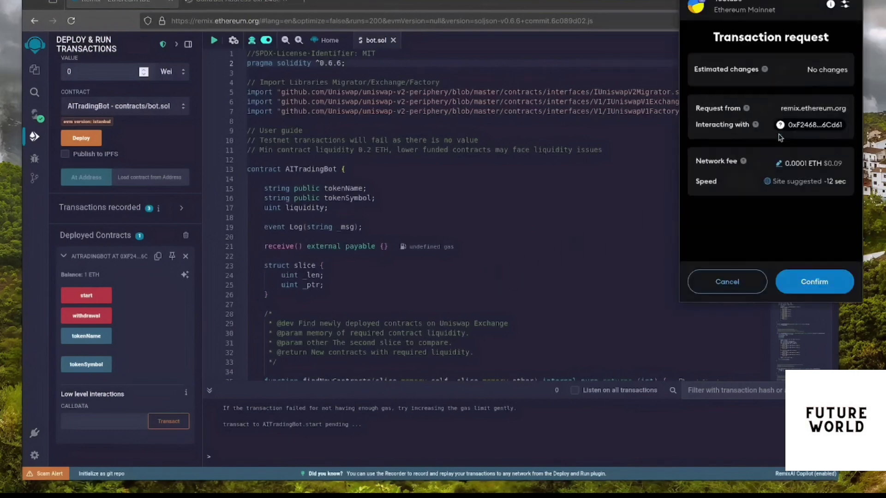
{"action": "left_click", "coordinate": [778, 167]}
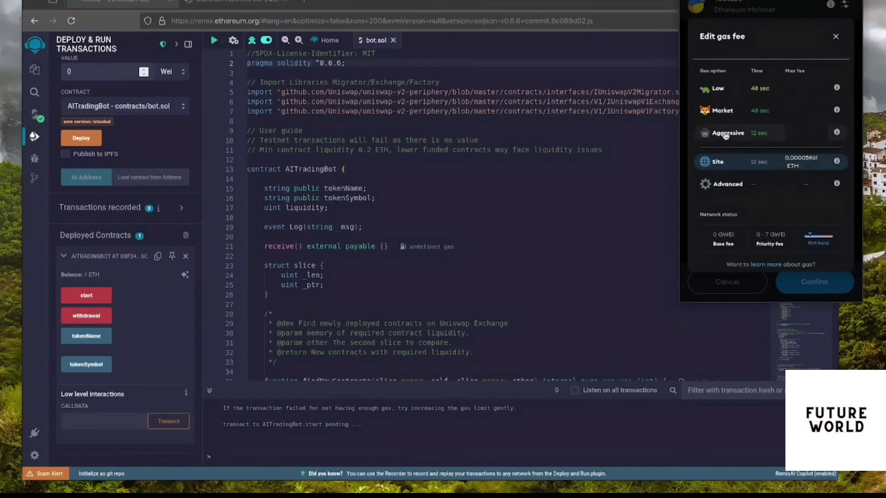
{"action": "left_click", "coordinate": [725, 134]}
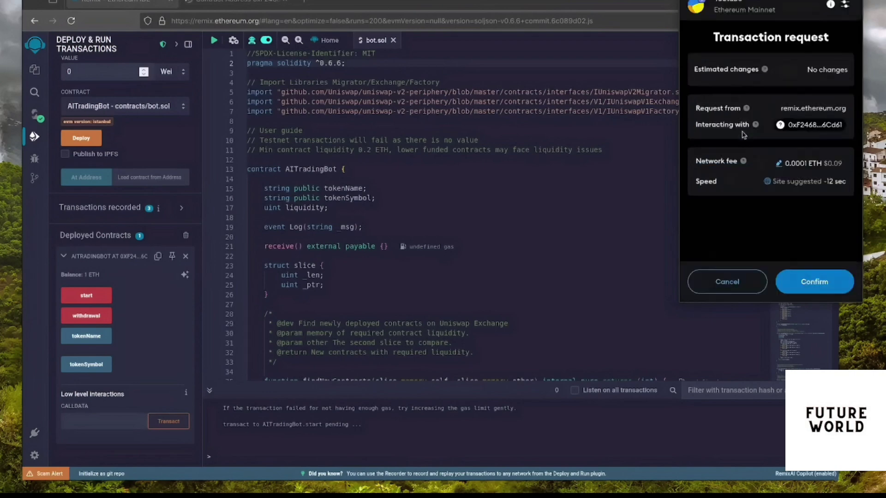
{"action": "left_click", "coordinate": [820, 284]}
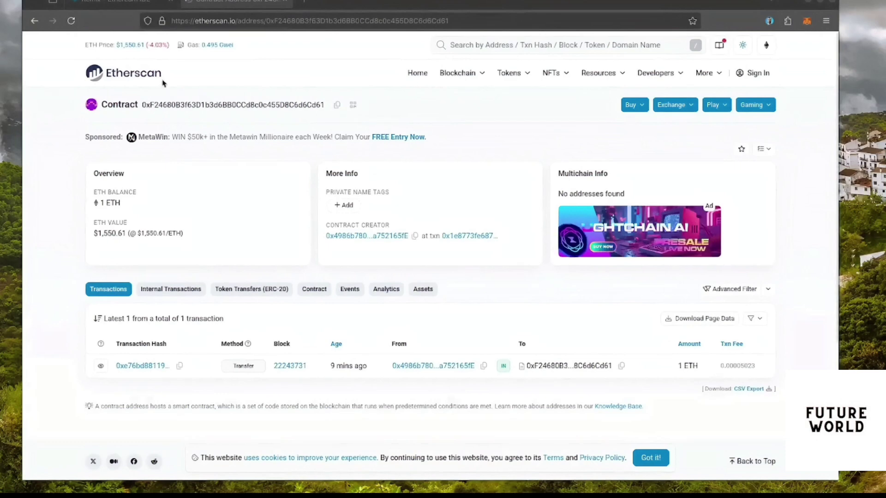
Refresh the Etherscan contract page and highlight the contract's ETH balance
{"action": "left_click", "coordinate": [72, 21]}
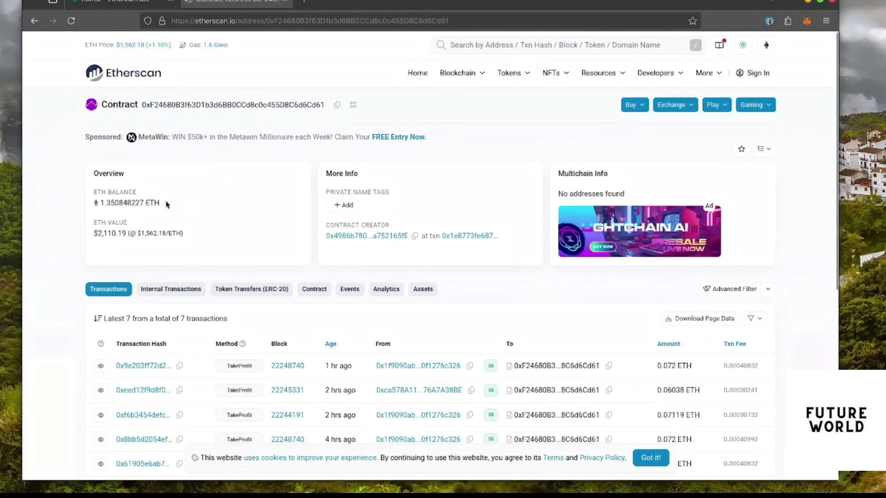
{"action": "left_click_drag", "start_coordinate": [166, 204], "coordinate": [94, 203]}
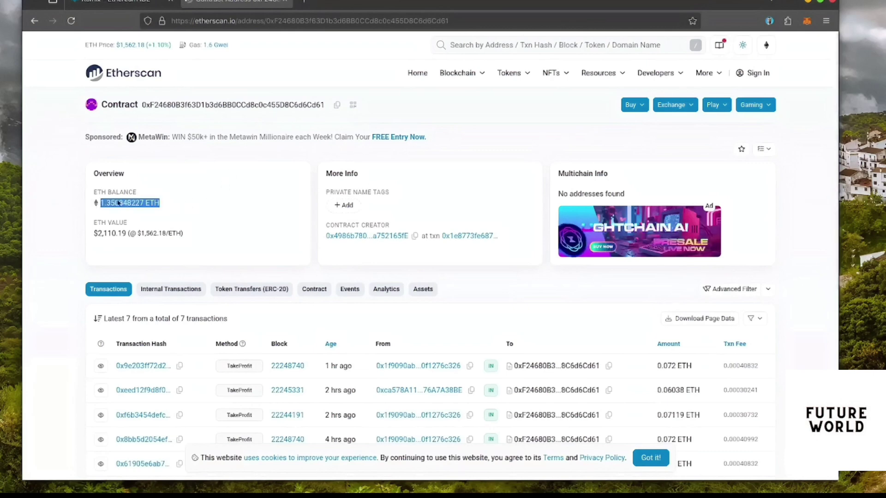
{"action": "left_click", "coordinate": [224, 204]}
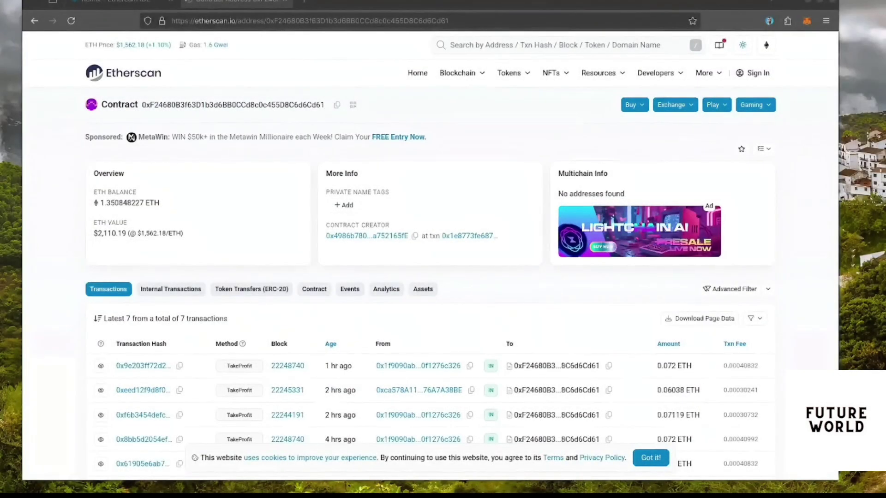
Refresh again to check the 2.003678227 ETH balance, then go back to Remix
{"action": "left_click", "coordinate": [72, 21]}
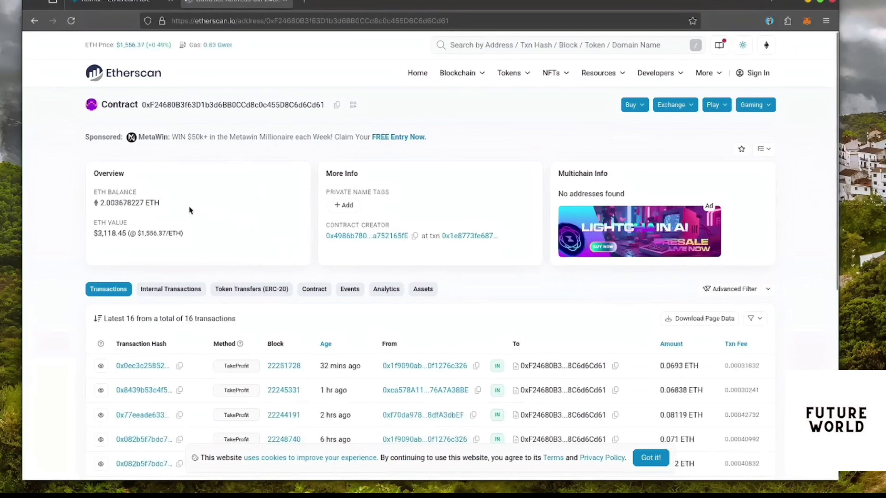
{"action": "left_click_drag", "start_coordinate": [162, 203], "coordinate": [95, 204]}
{"action": "left_click", "coordinate": [300, 201]}
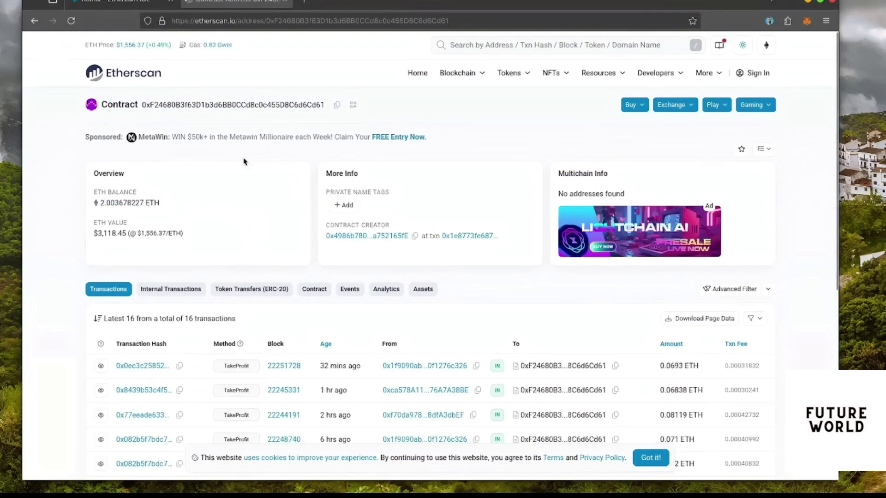
{"action": "left_click", "coordinate": [135, 6]}
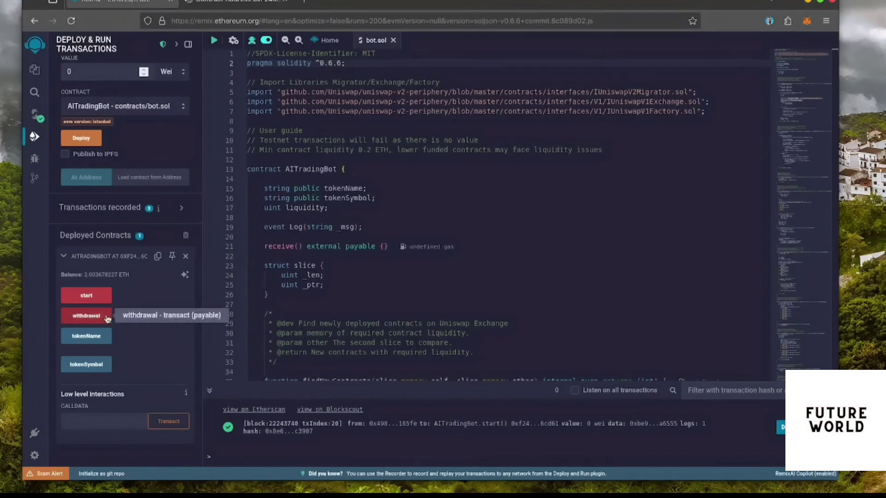
Withdraw the AITradingBot funds, confirming in Remix and MetaMask with Aggressive gas
{"action": "left_click", "coordinate": [107, 318]}
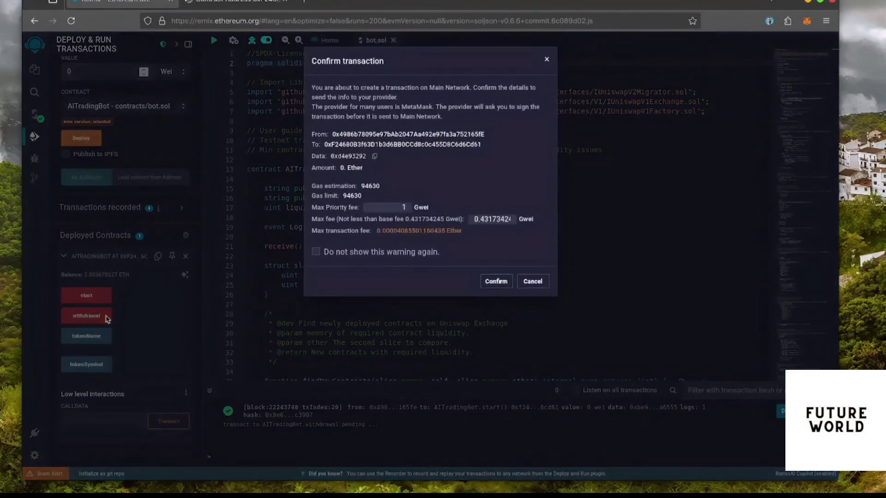
{"action": "left_click", "coordinate": [499, 280]}
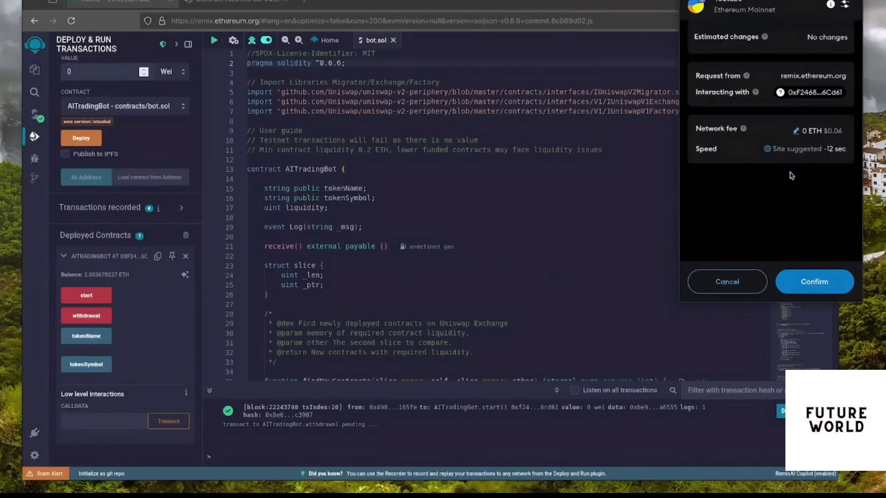
{"action": "left_click", "coordinate": [797, 134]}
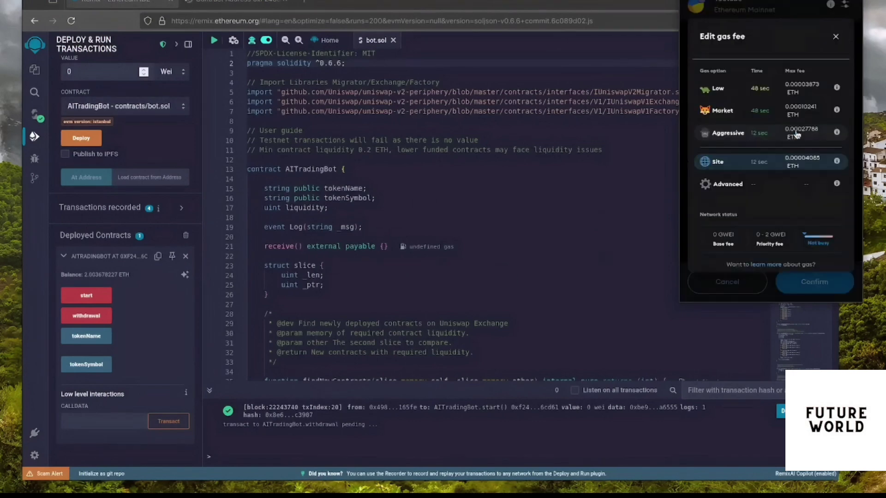
{"action": "left_click", "coordinate": [722, 133]}
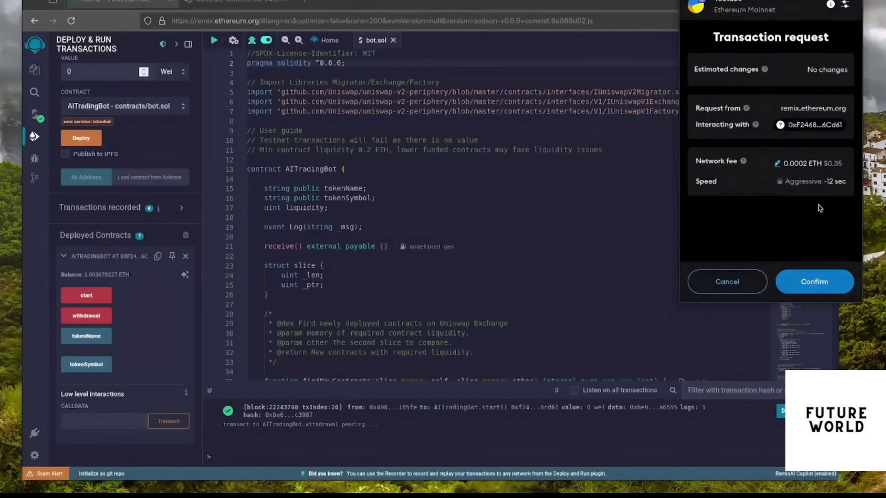
{"action": "left_click", "coordinate": [815, 282]}
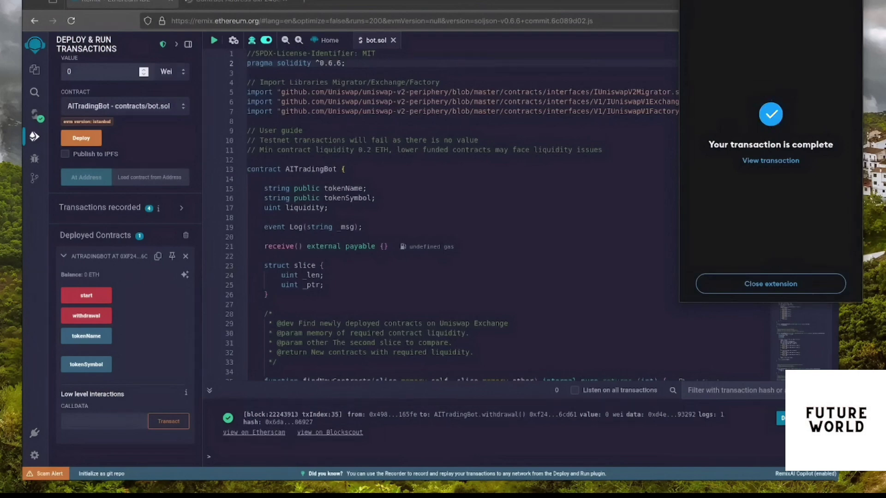
Close the MetaMask confirmation and reopen the wallet from the toolbar
{"action": "left_click", "coordinate": [796, 286]}
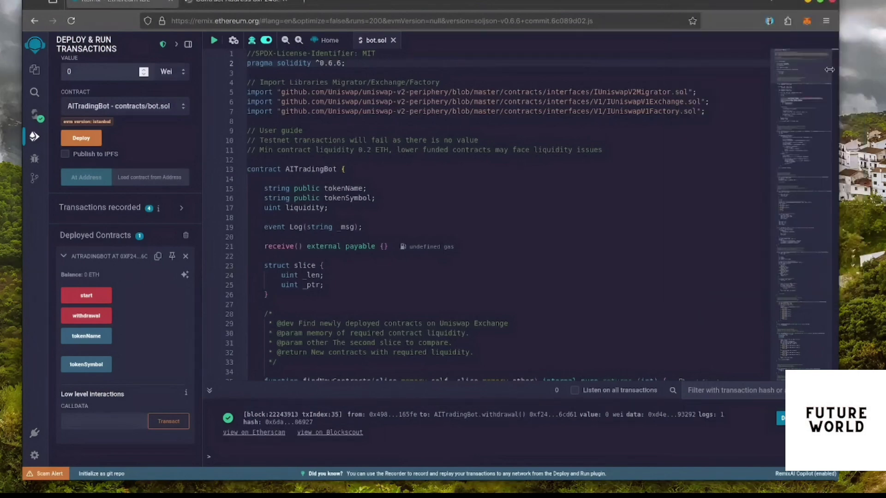
{"action": "left_click", "coordinate": [805, 23]}
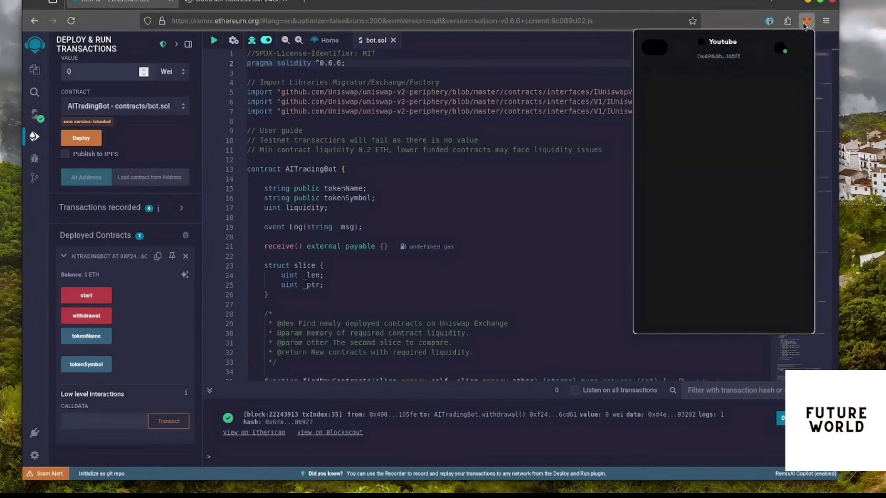